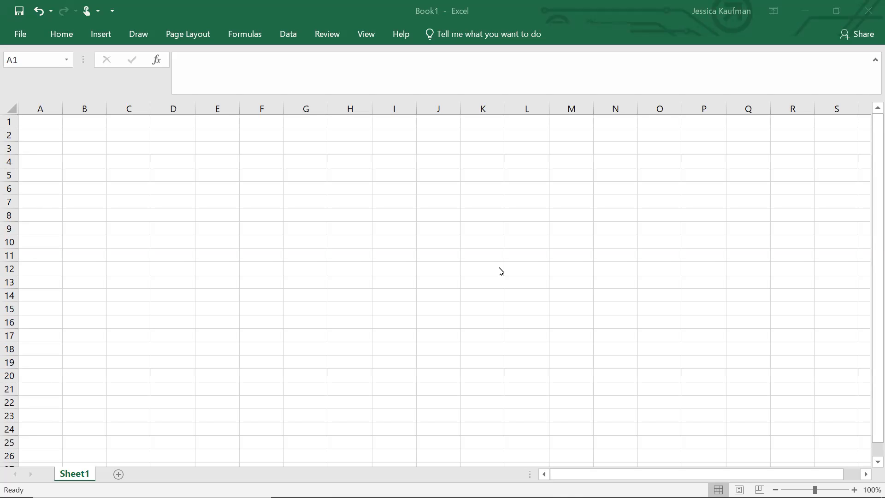
Enter the headers "[s] M" in A1 and "v M/s" in B1, then move to D1.
left_click(56, 125)
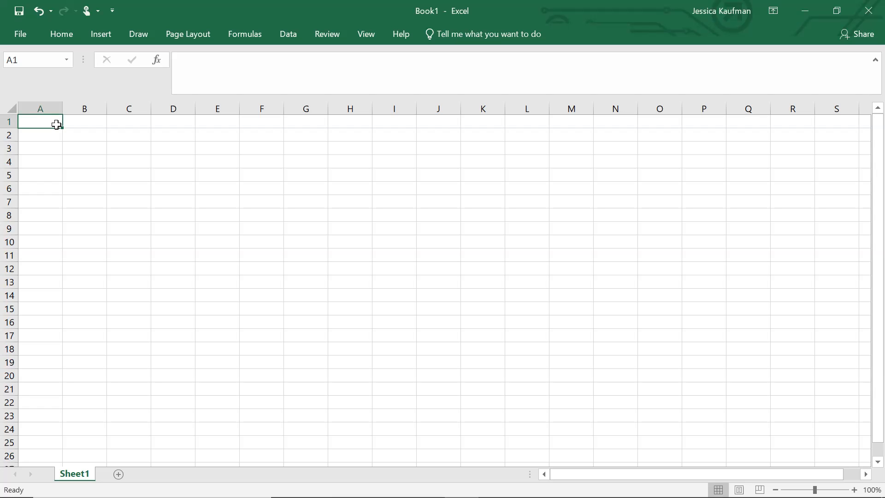
type("[s")
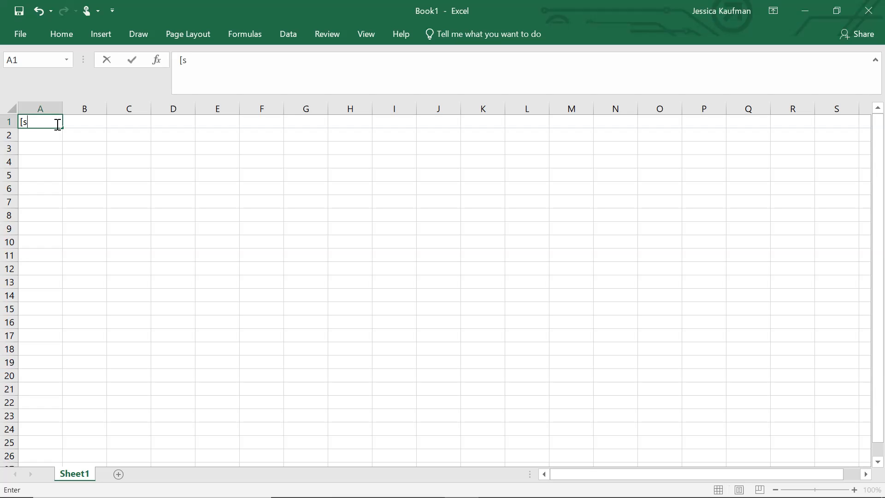
type("]")
type(" M")
left_click(86, 123)
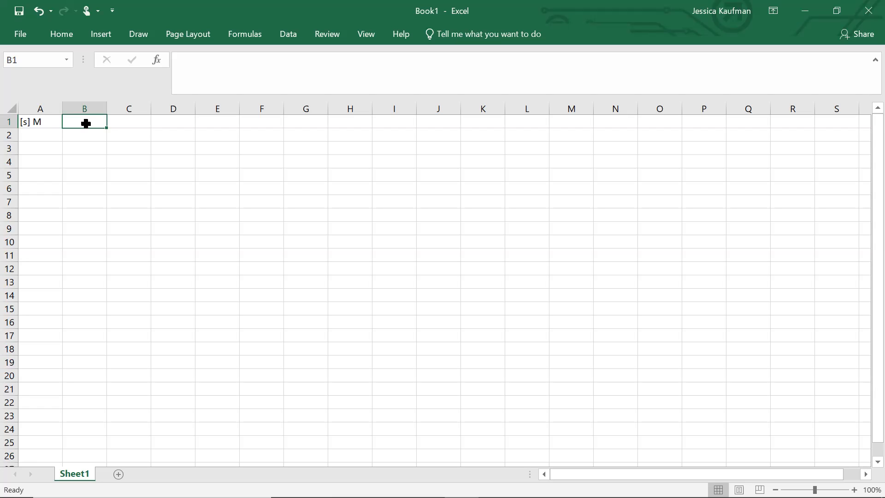
type("v")
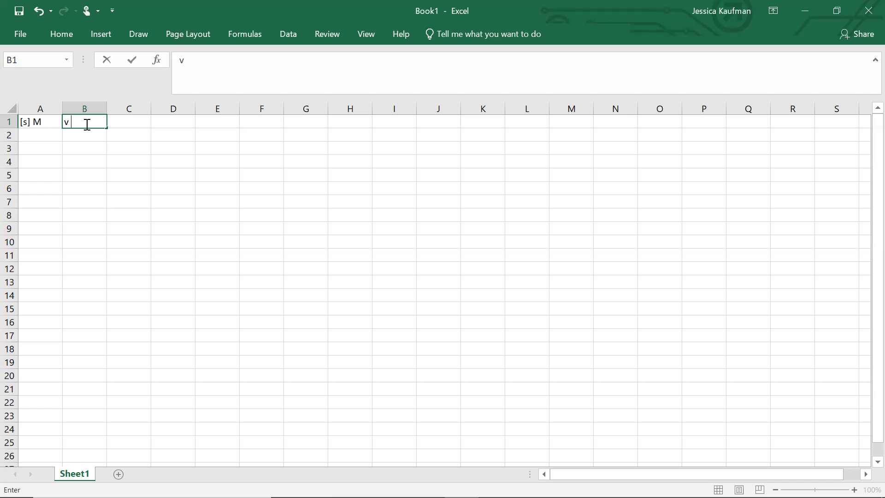
type("M/s")
left_click(172, 123)
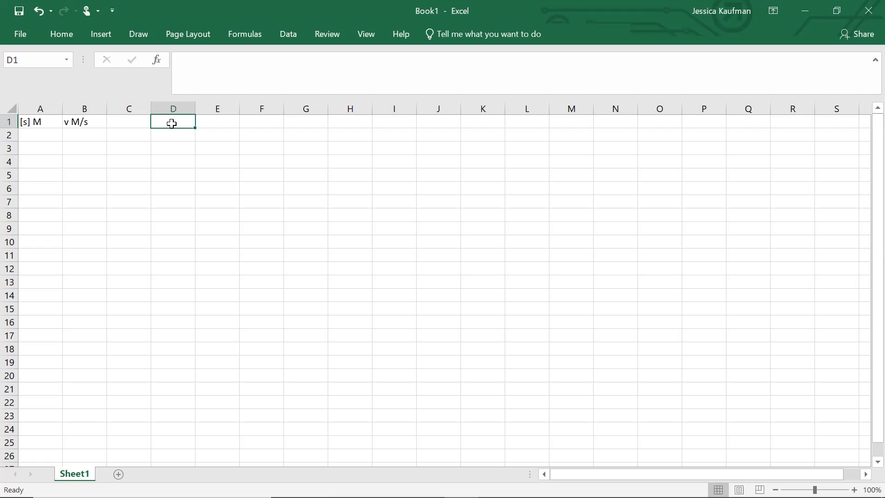
type("Km")
Enter Km and Vmax labels in D1:D2 with values .08 and 2e5 in E1:E2.
key("Return")
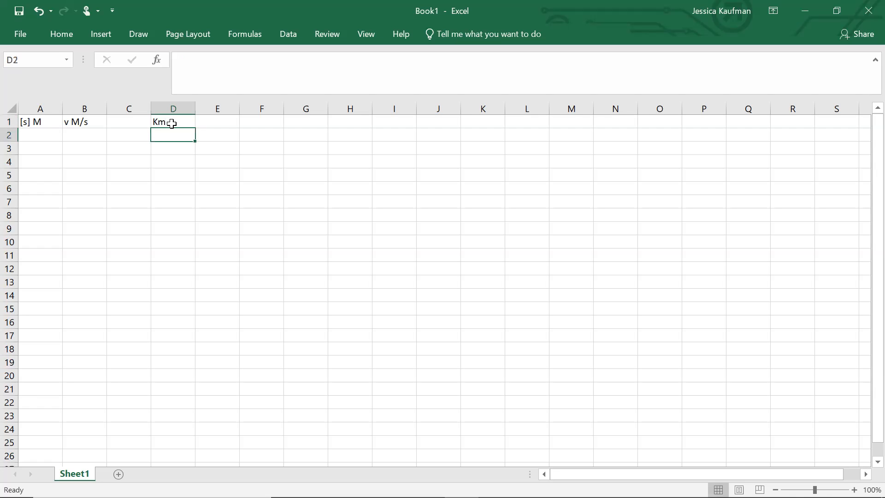
type("Vma")
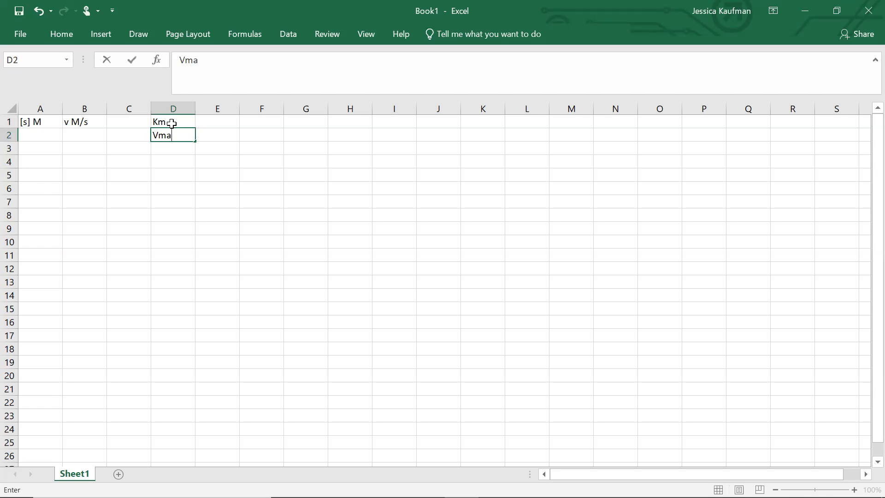
type("x")
left_click(216, 122)
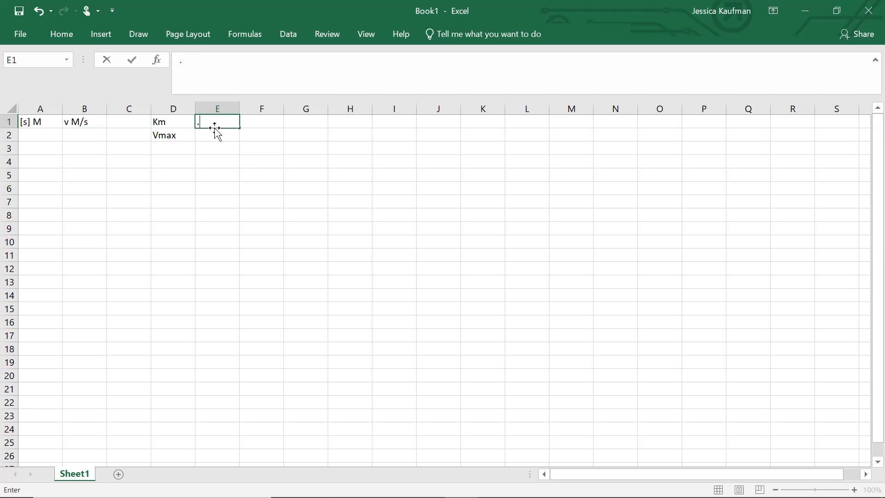
type(".08")
key("Return")
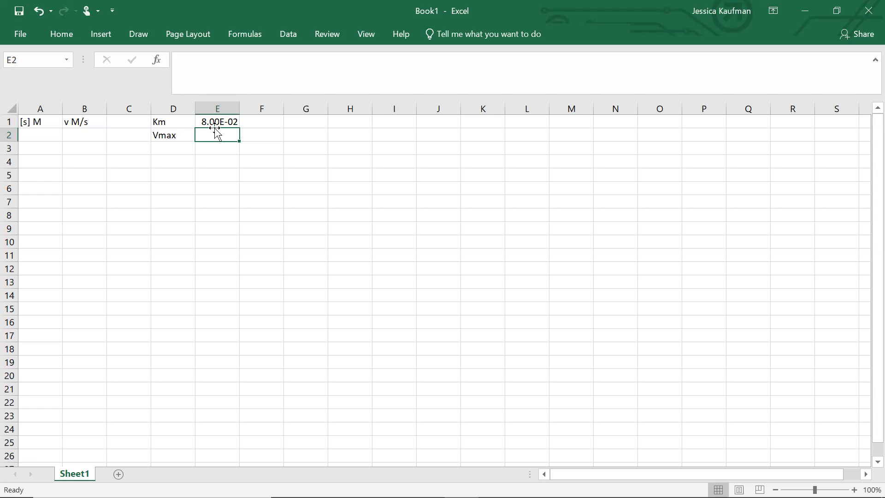
type("2e")
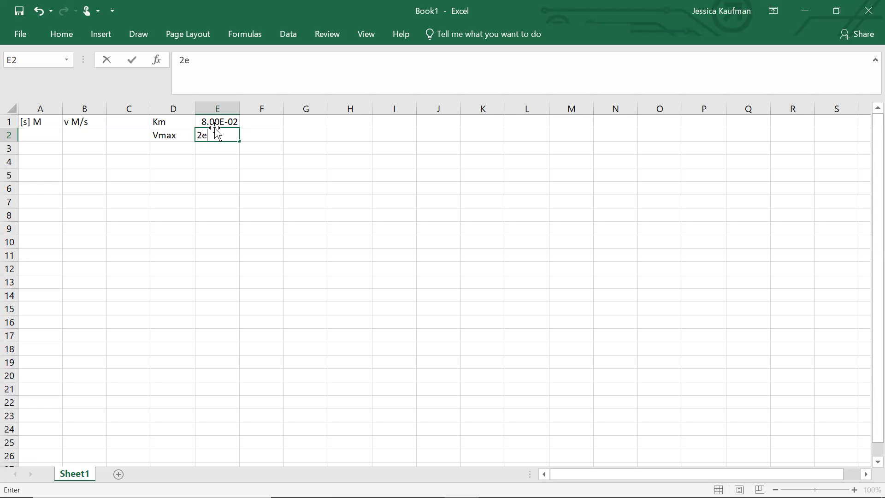
type("5")
left_click(274, 163)
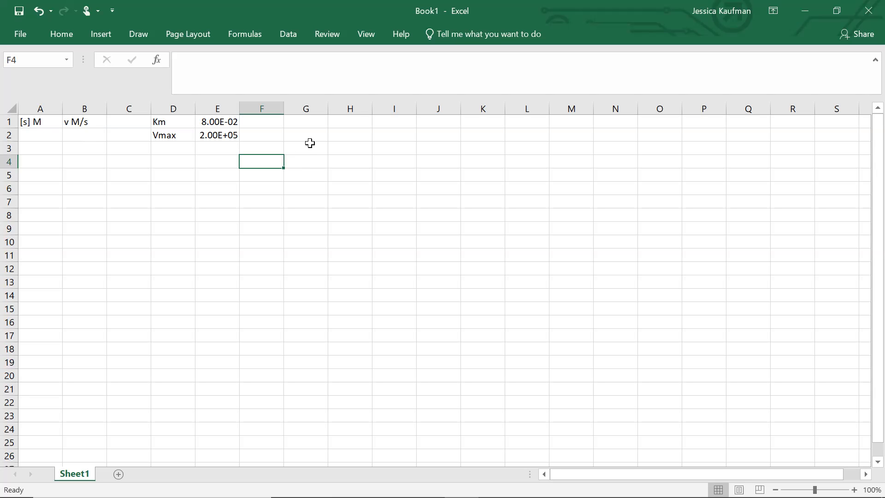
Paste the Michaelis-Menten equation image and position it beside the Km/Vmax cells, then return to A2.
key("ctrl+v")
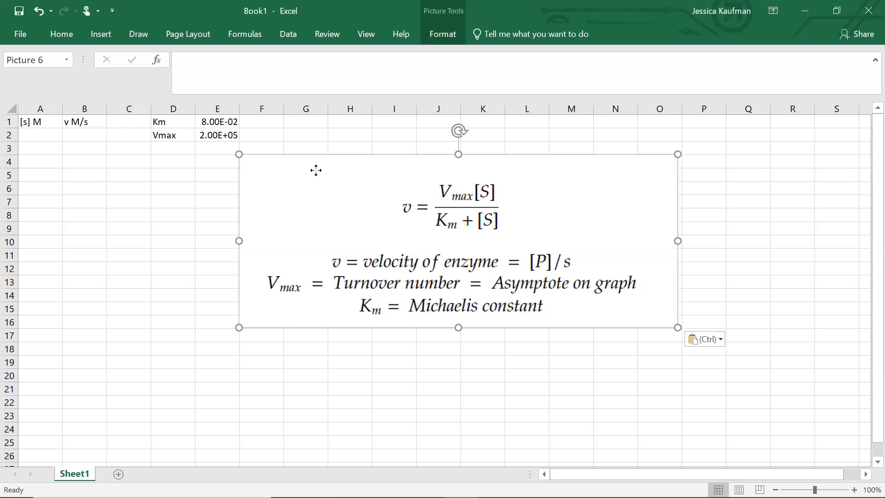
mouse_move(317, 169)
left_mouse_down()
mouse_move(340, 125)
mouse_move(319, 125)
left_mouse_up()
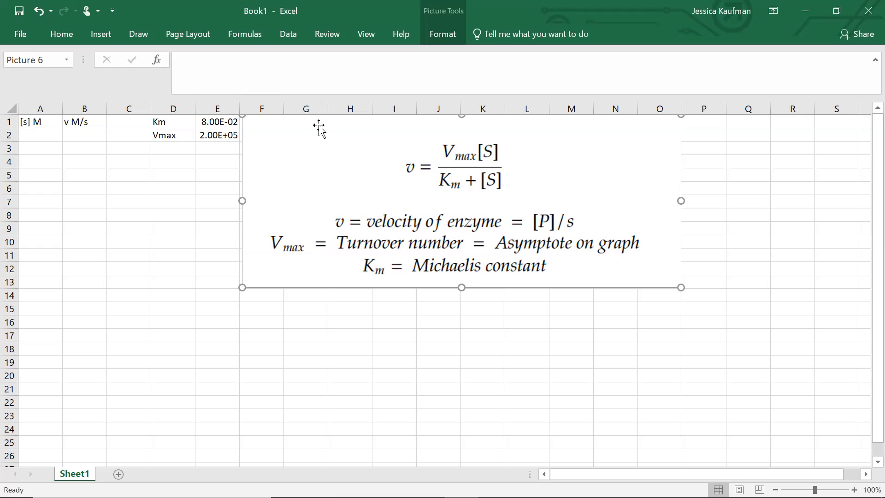
left_click(54, 140)
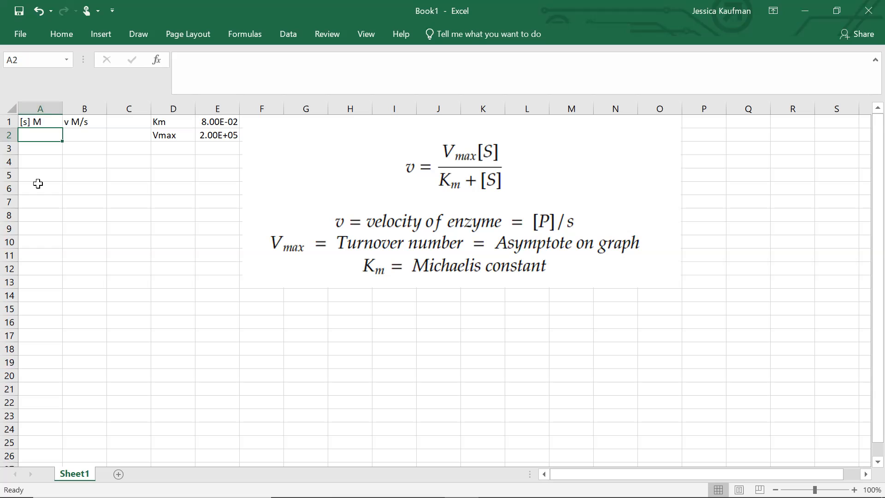
type("0")
Enter the seed values 0, 0.1, 0.2 in A2:A4 and select them.
key("Return")
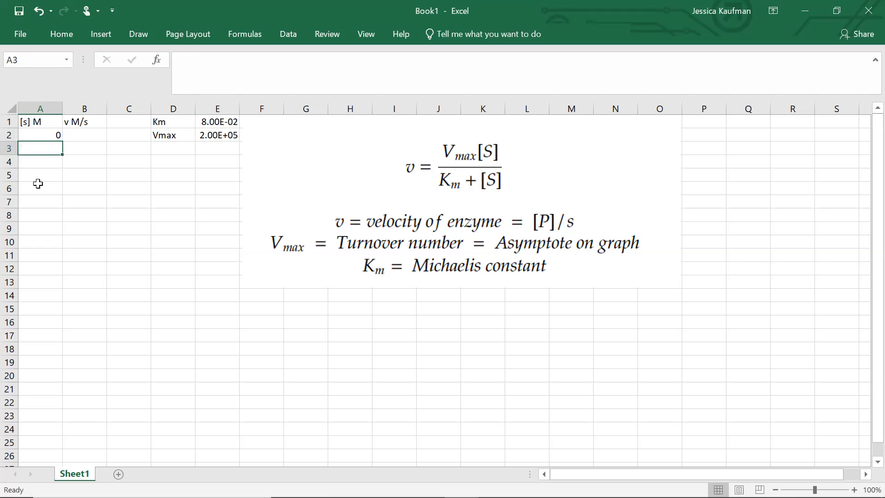
type("0.1")
key("Return")
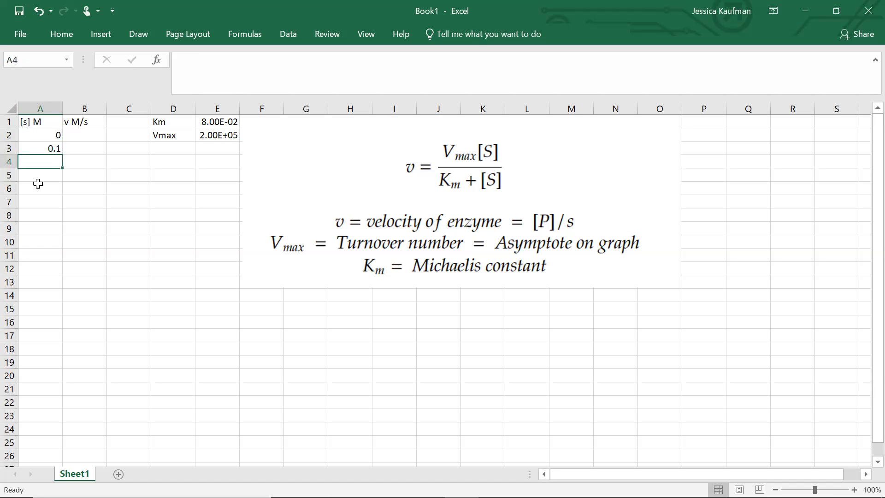
type("0.2")
key("Return")
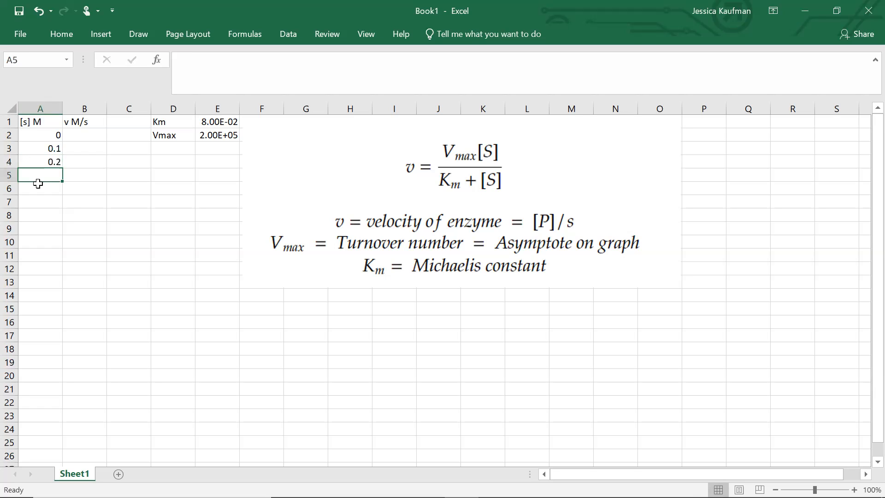
left_click(51, 136)
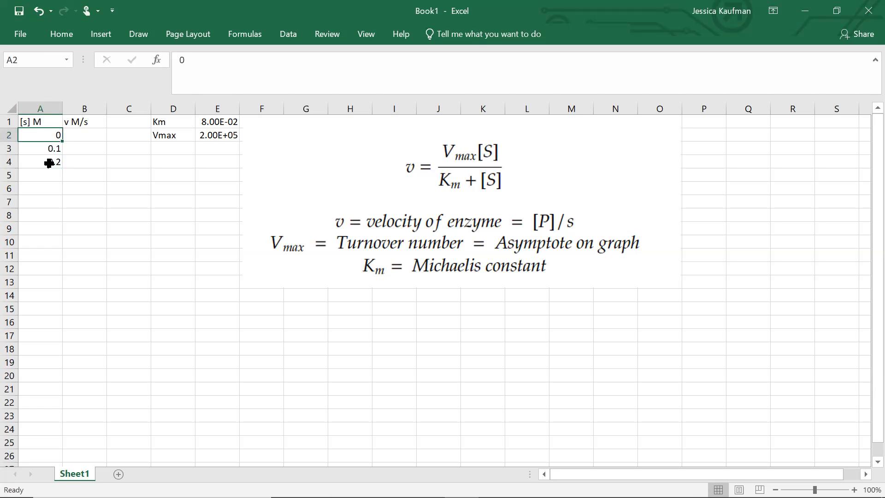
left_click_drag(50, 136, 49, 162)
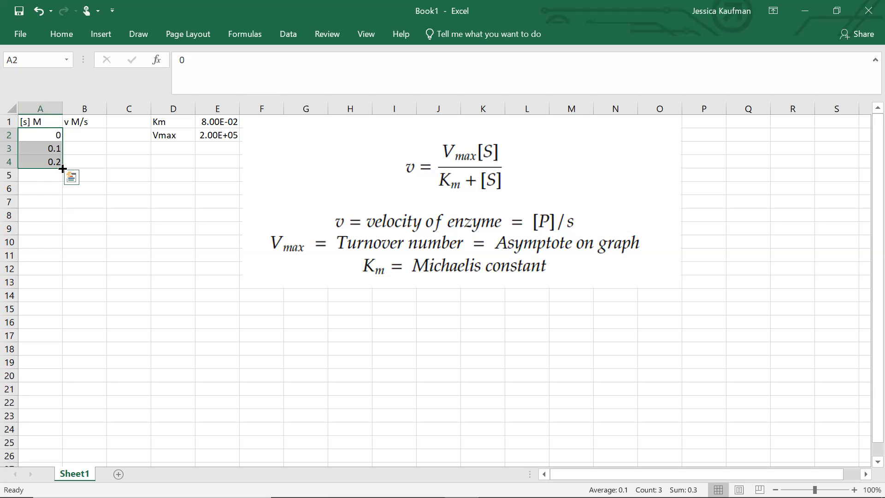
Autofill the substrate series down column A to 2 in row 22.
left_click_drag(63, 167, 53, 244)
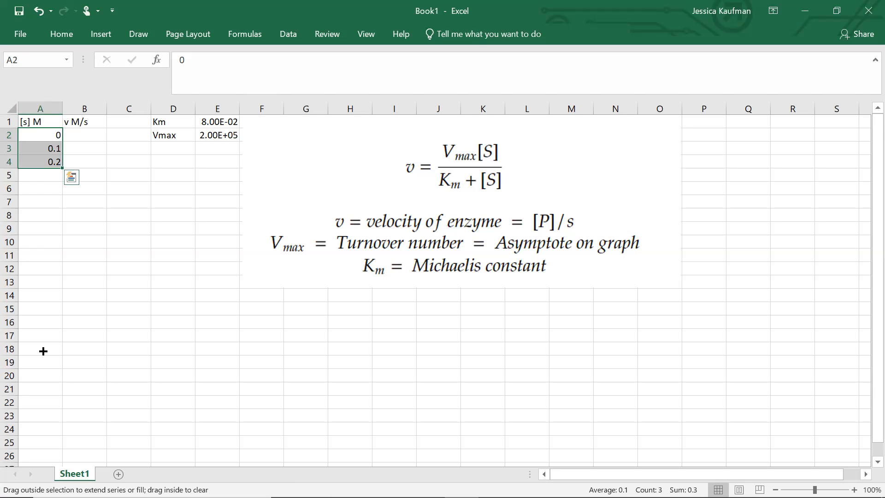
left_click_drag(53, 244, 47, 408)
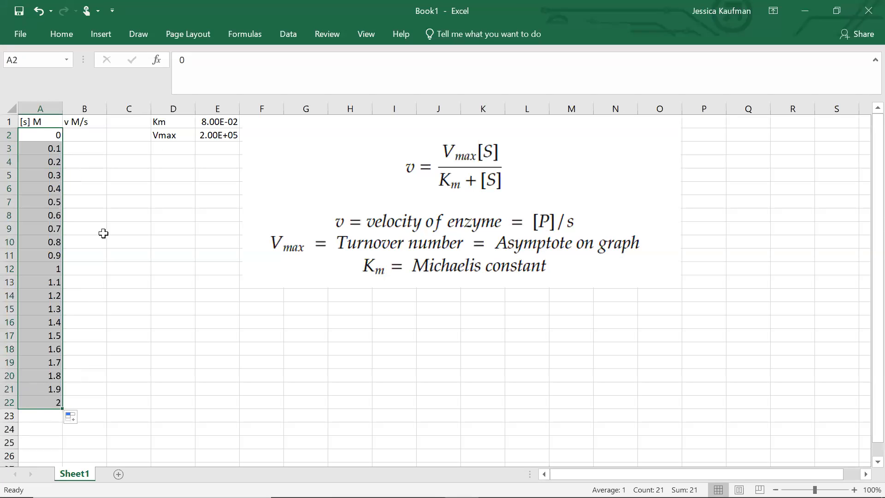
Build the velocity formula =A2*E2/(E1+A2) in B2 by selecting the referenced cells, giving 0.00E+00.
left_click(87, 136)
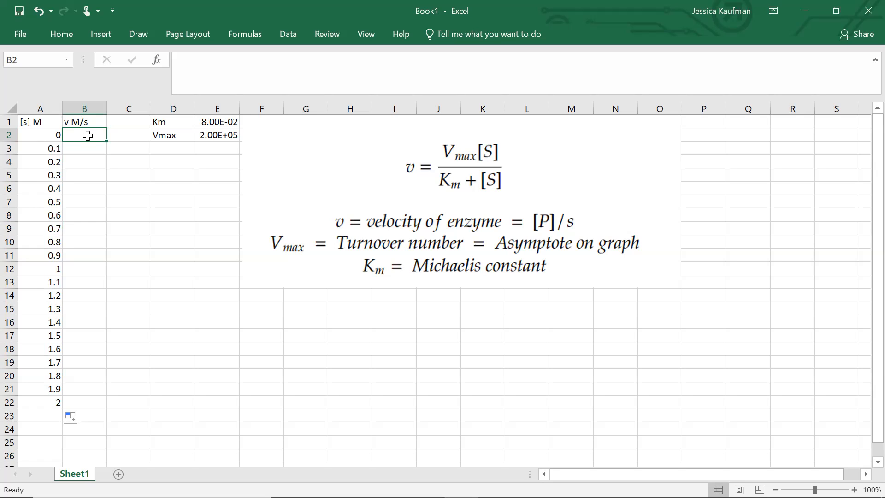
type("=")
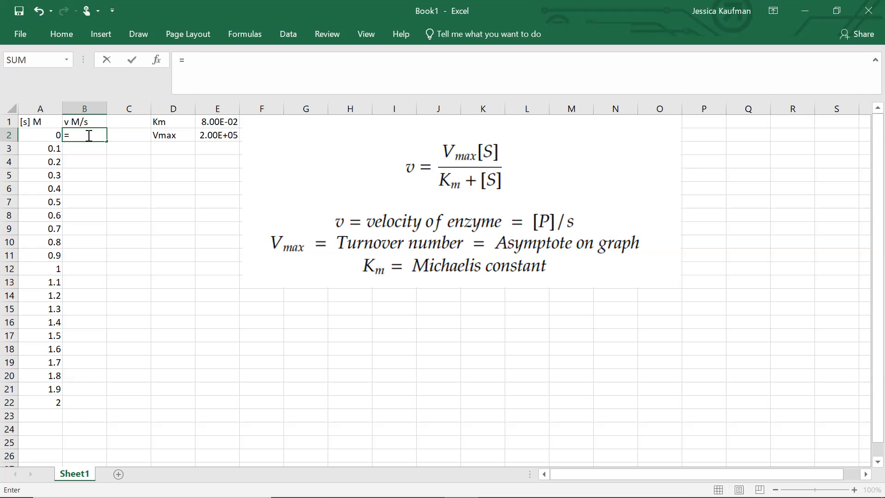
left_click(40, 137)
type("*")
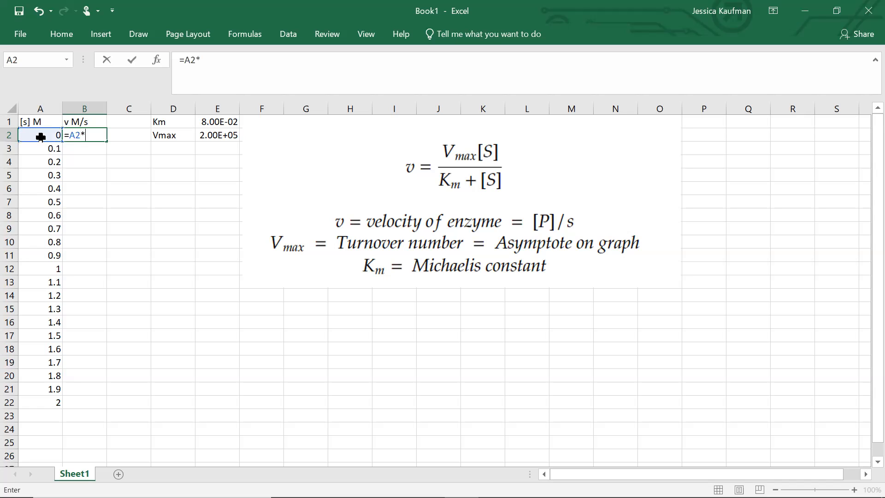
left_click(215, 135)
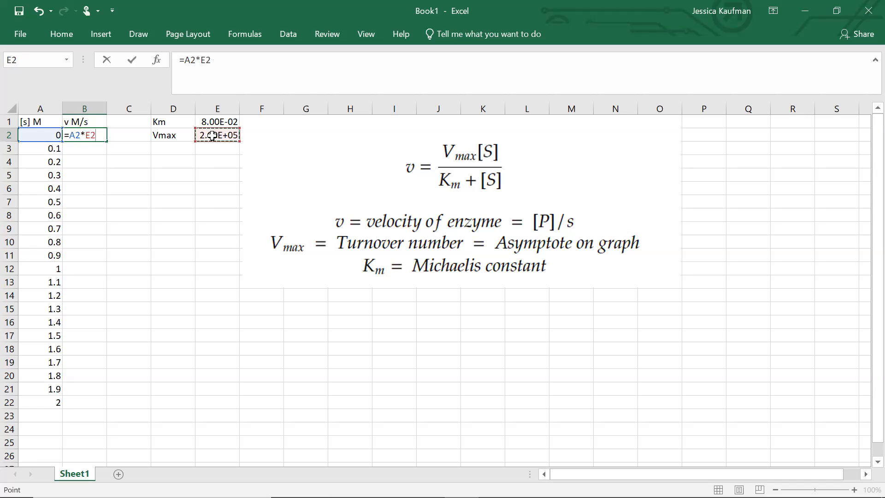
type("/(")
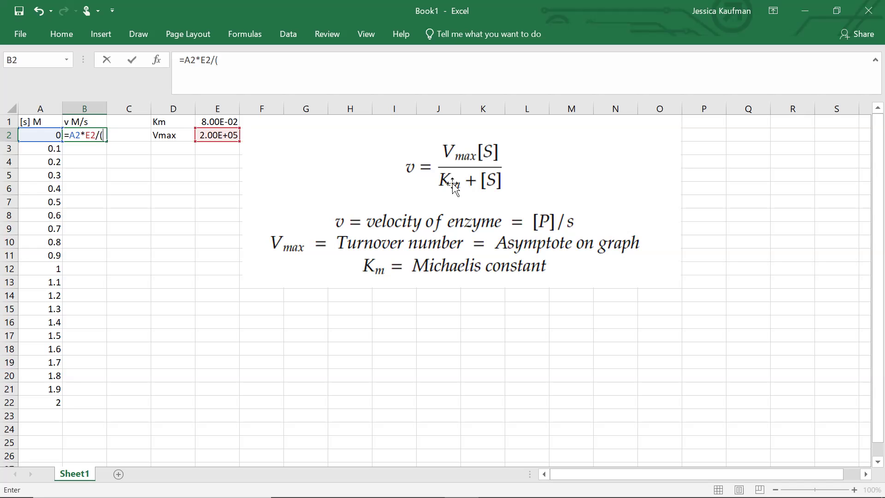
left_click(208, 122)
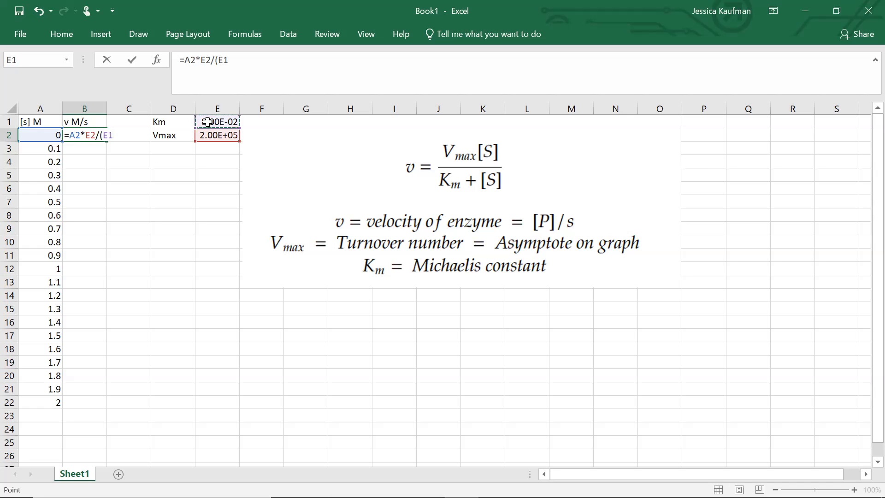
type("+")
left_click(56, 135)
type(")")
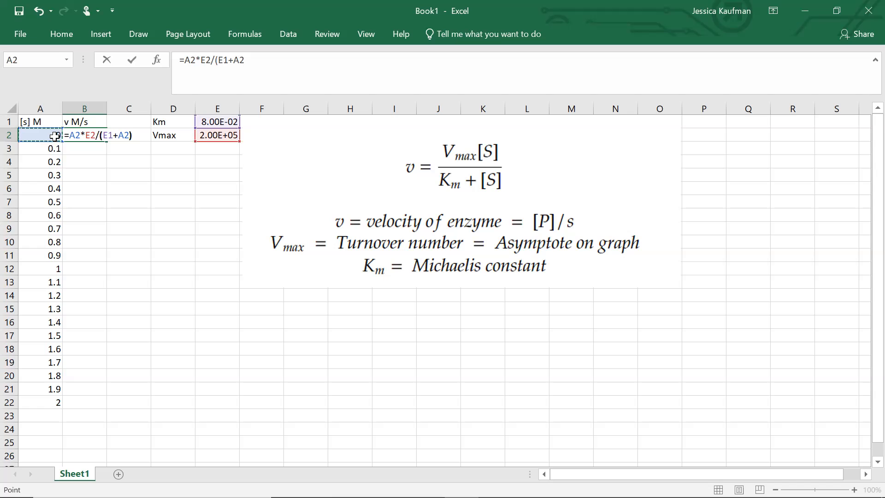
key("Return")
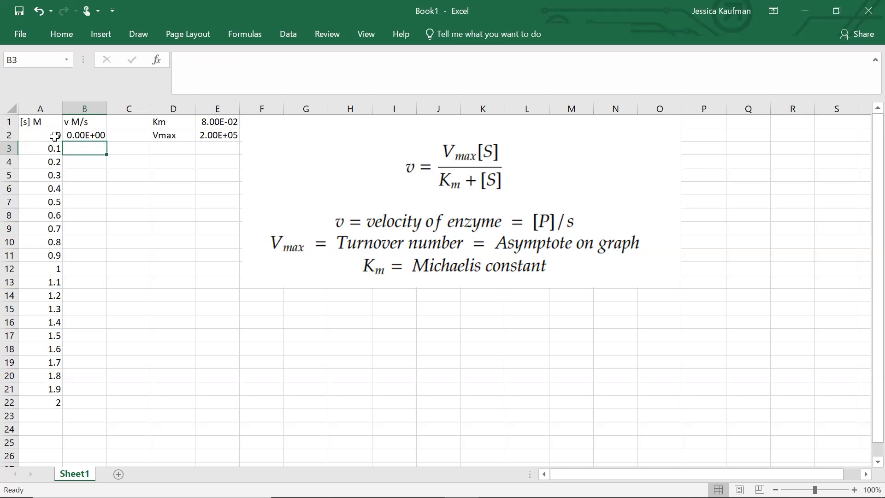
left_click(87, 136)
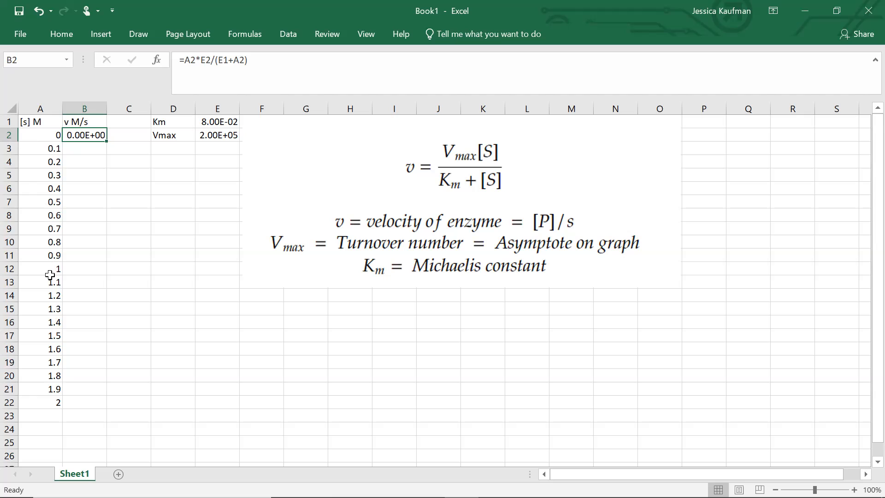
Change the formula to =A2*$E$2/($E$1+A2) and fill it down to B22, reaching 1.92E+05.
left_click(207, 60)
type("$")
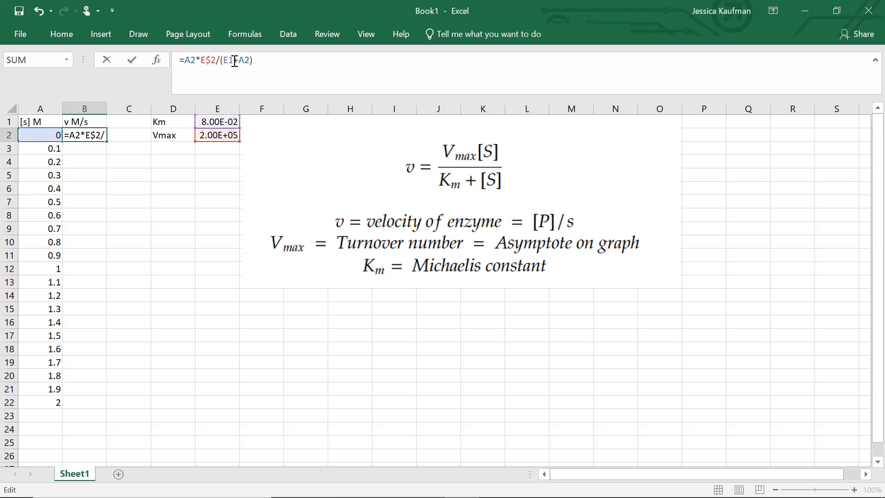
left_click(228, 61)
type("$E")
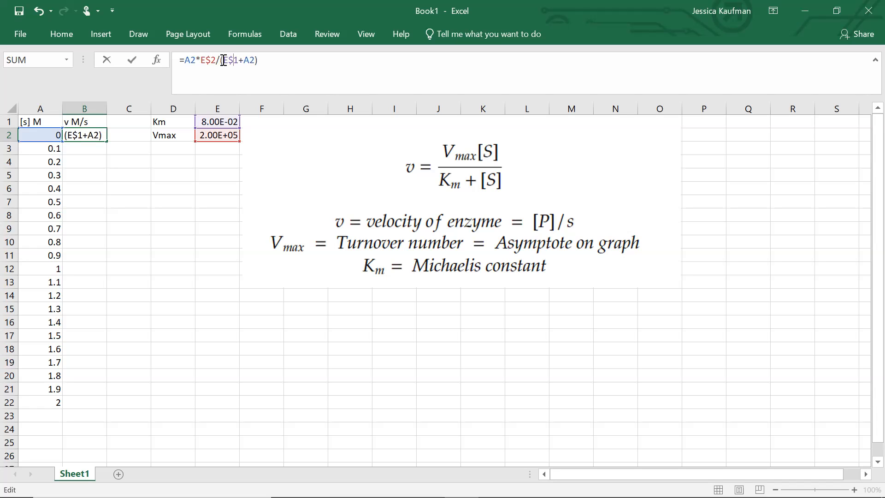
type("$")
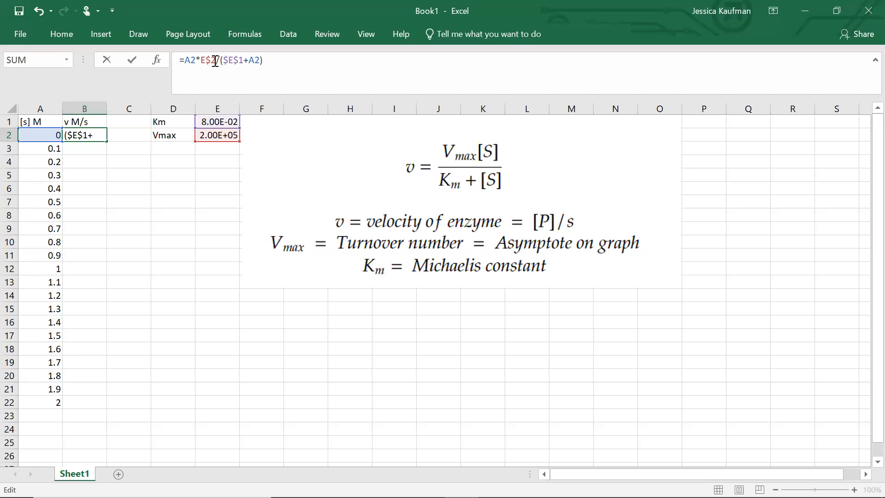
left_click(202, 60)
type("$")
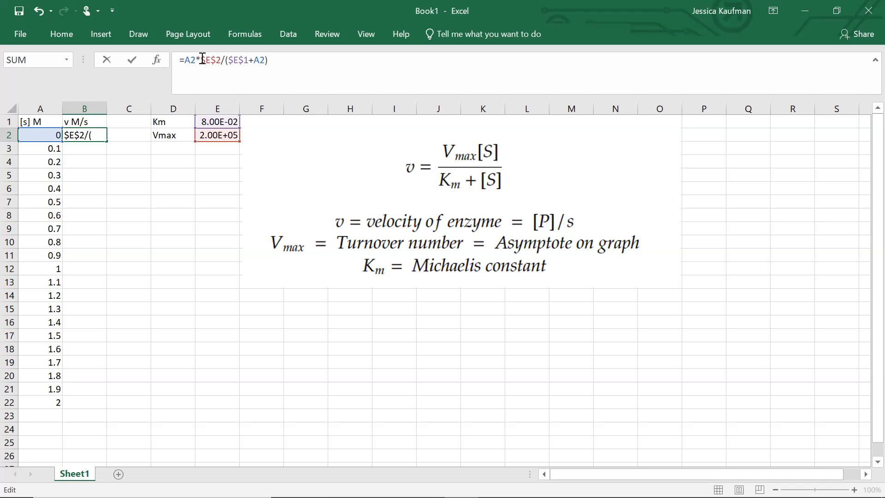
key("Return")
left_click(88, 135)
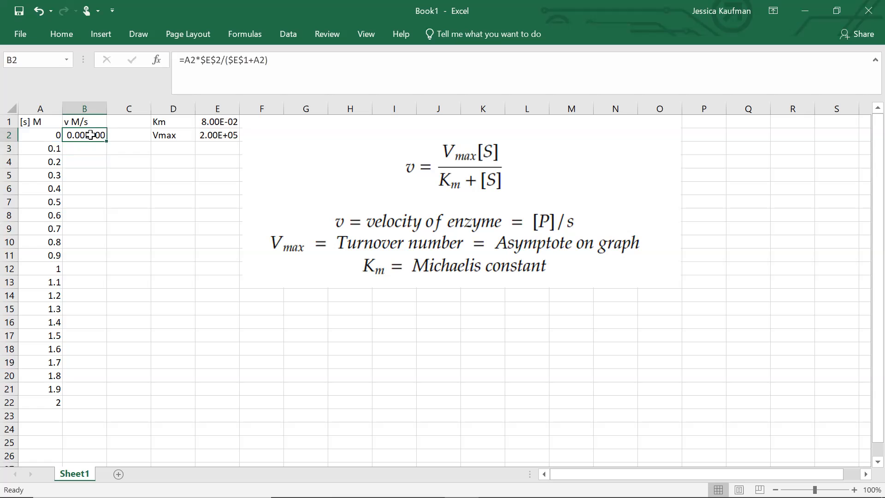
mouse_move(107, 141)
left_mouse_down()
mouse_move(78, 333)
mouse_move(82, 408)
left_mouse_up()
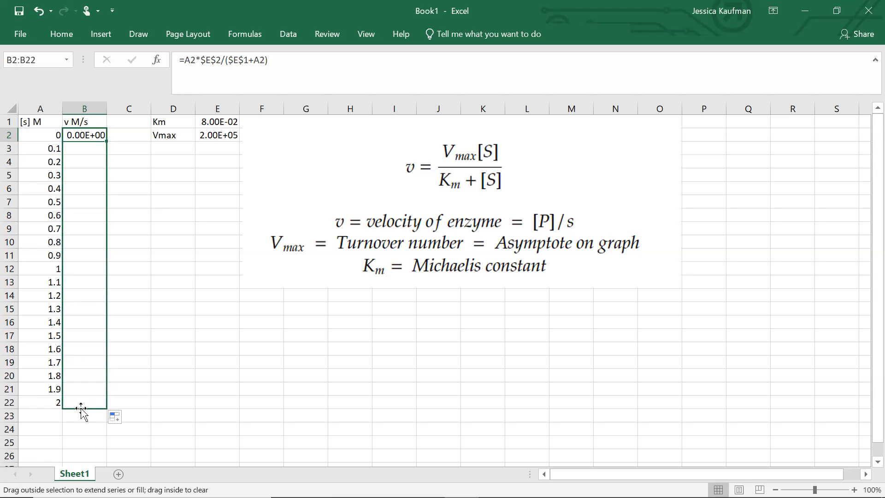
Insert a scatter chart from columns A:B plotting velocity against substrate.
left_click(26, 108)
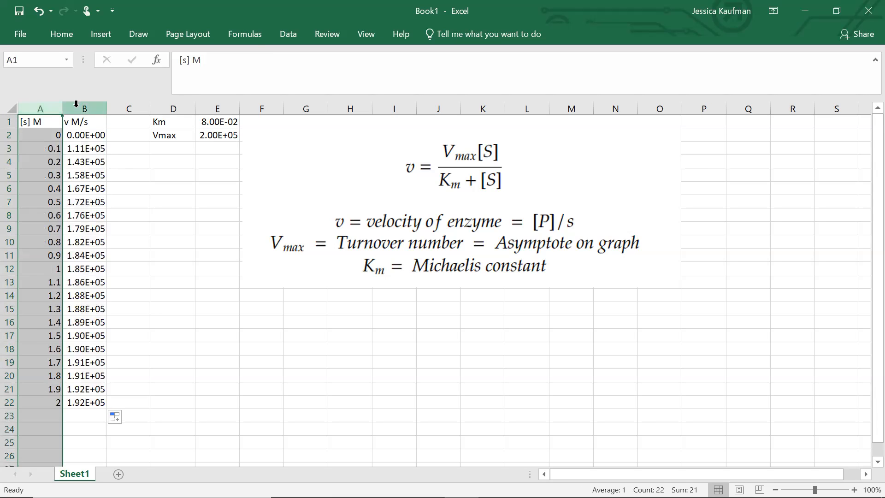
left_click(76, 108, "shift")
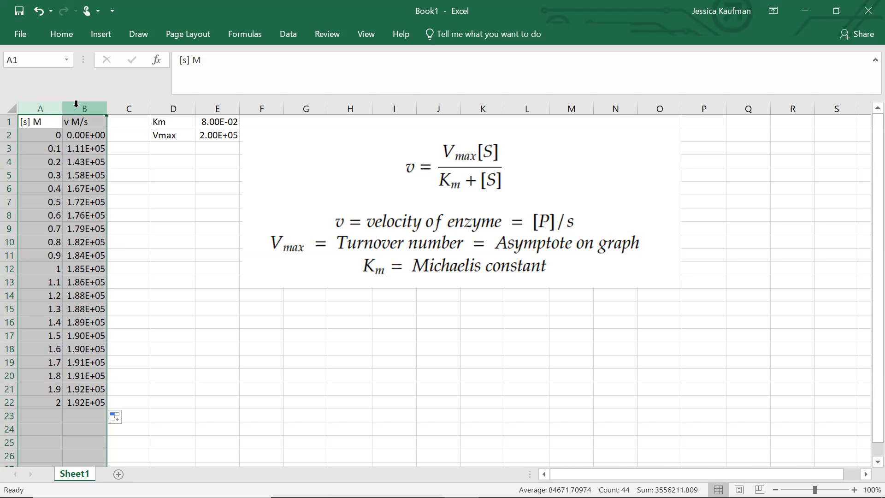
left_click(108, 33)
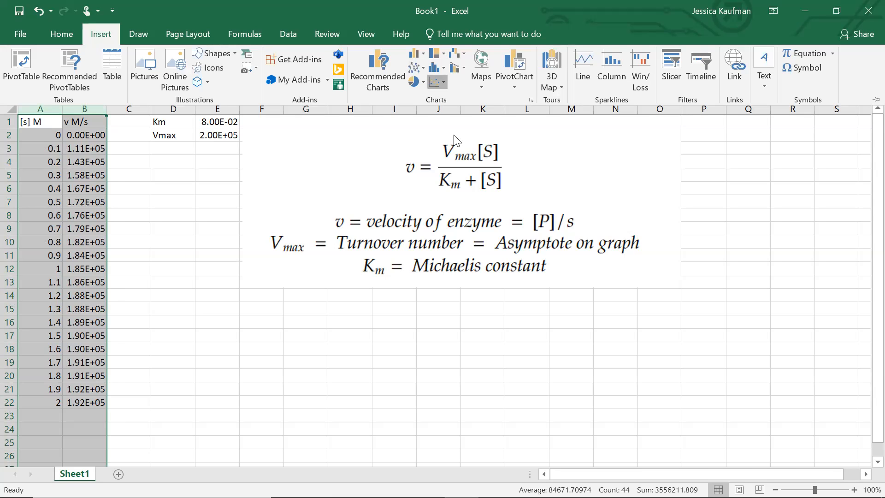
left_click(437, 81)
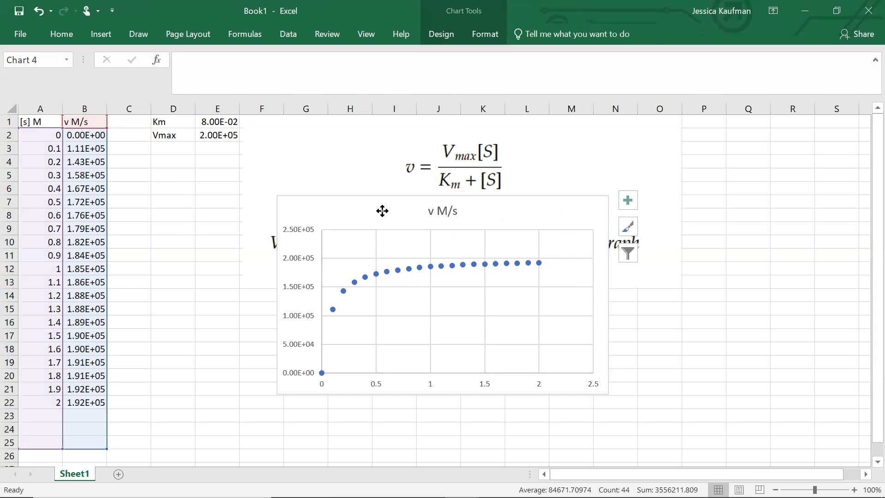
Move the chart up beside the data and enlarge it to span columns F to O.
left_click_drag(383, 207, 347, 130)
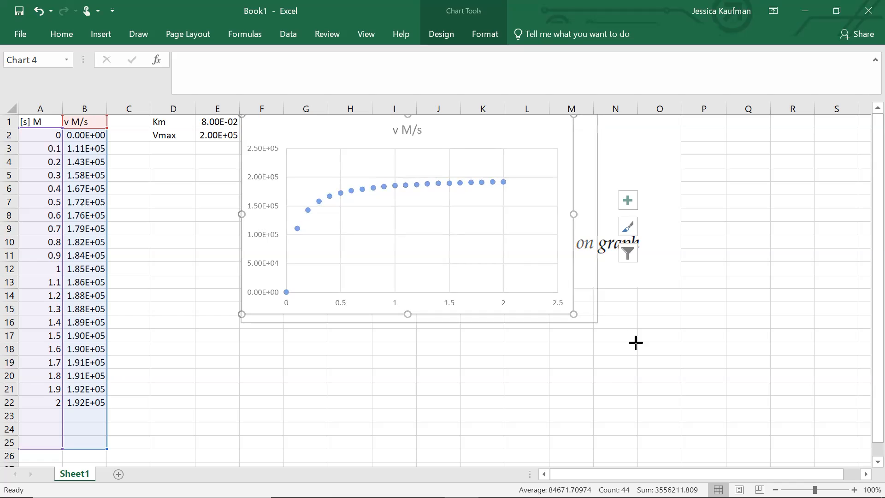
left_click_drag(574, 314, 680, 365)
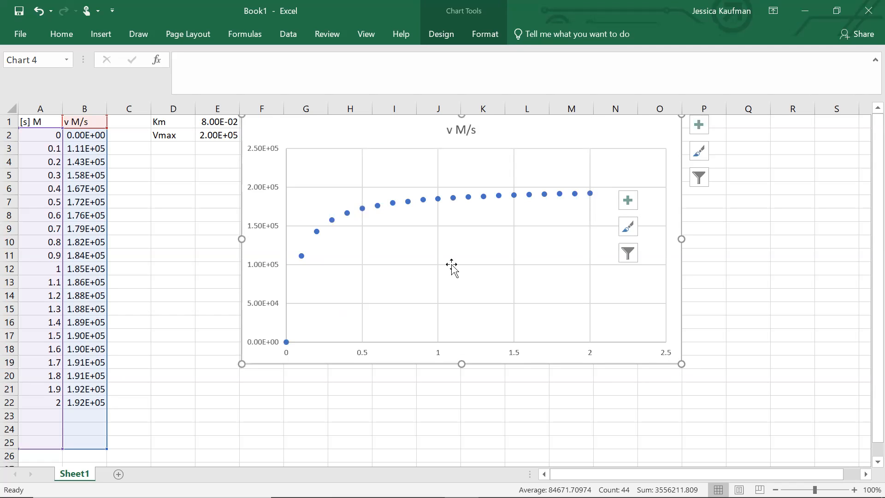